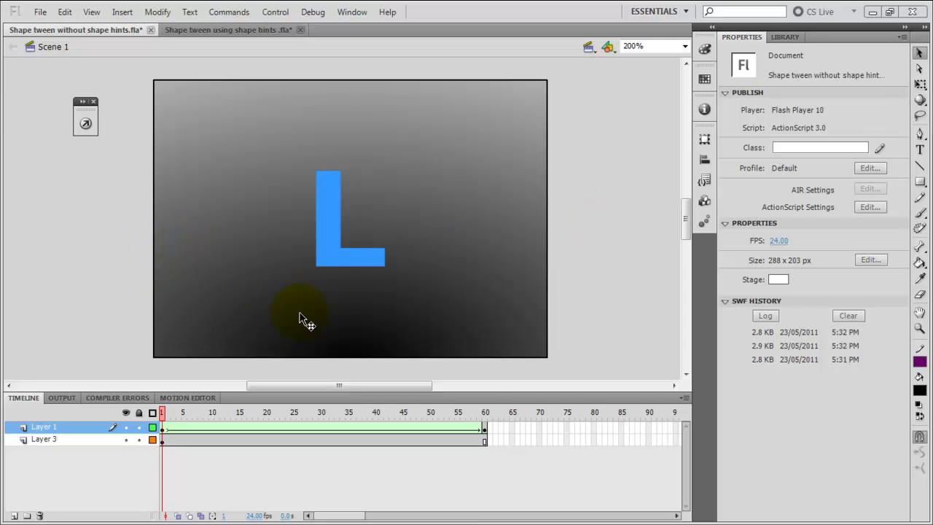
# - Scrub the playhead through the tween to frame 60 to preview the L morphing into the E
pyautogui.moveTo(162, 415); pyautogui.dragTo(485, 421)
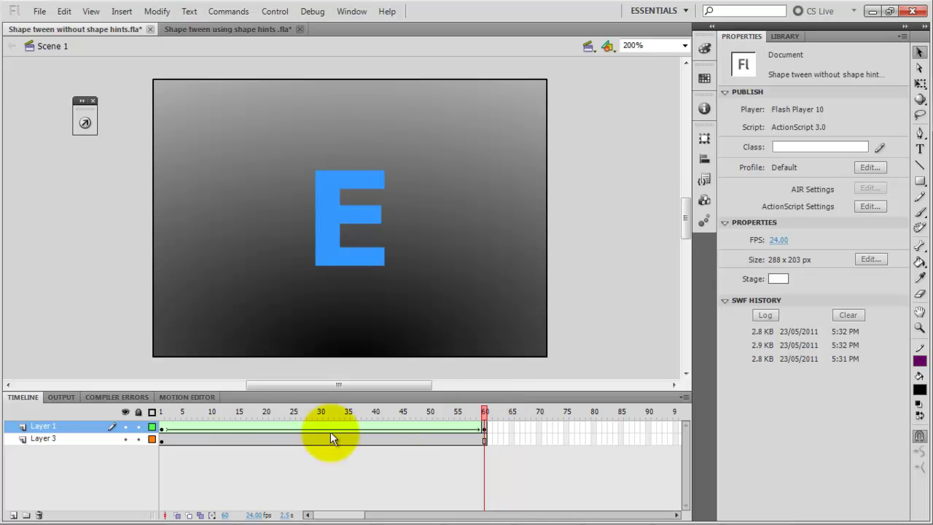
# - Check the tween's in-between frames 15 and 13, then go back to frame 1 and deselect
pyautogui.rightClick(239, 425)
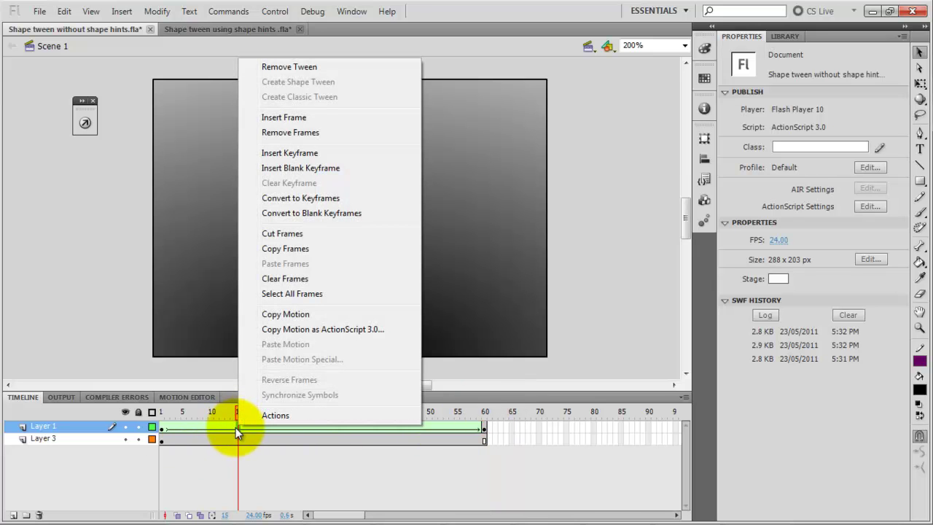
pyautogui.click(227, 427)
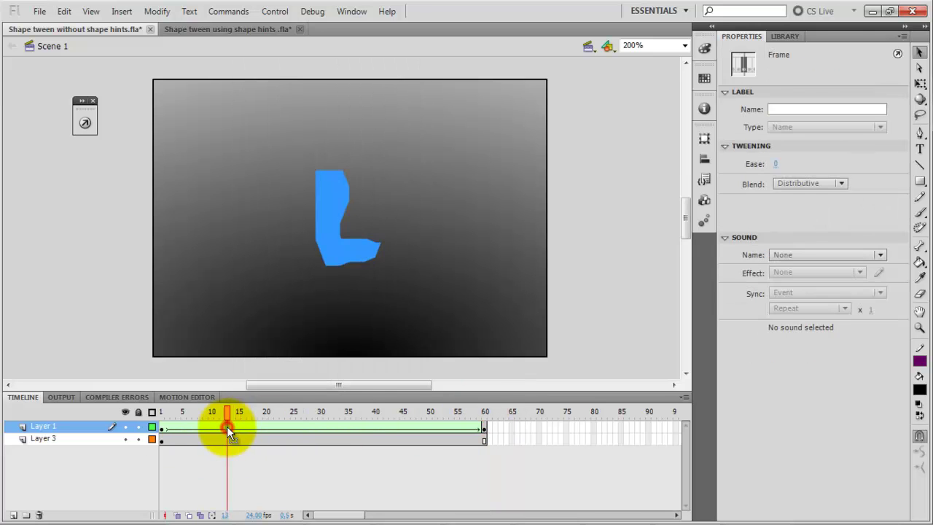
pyautogui.moveTo(232, 412); pyautogui.dragTo(165, 412)
pyautogui.click(111, 252)
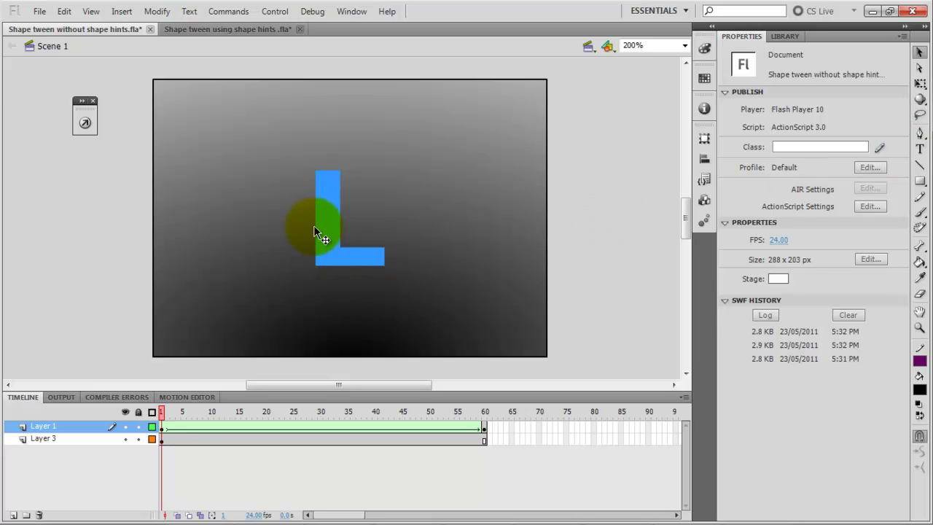
# - Select the blue L, inspect frame 9 of the tween, then return to frame 1
pyautogui.click(328, 211)
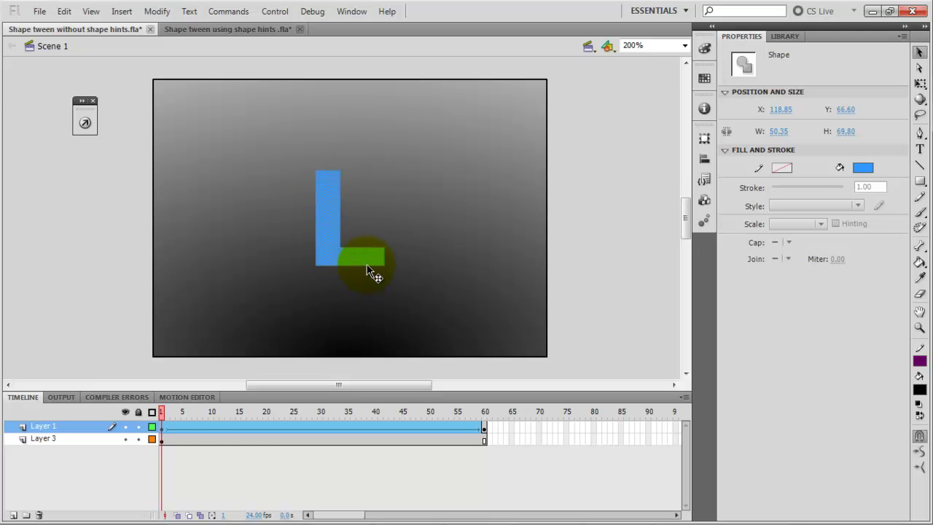
pyautogui.click(204, 426)
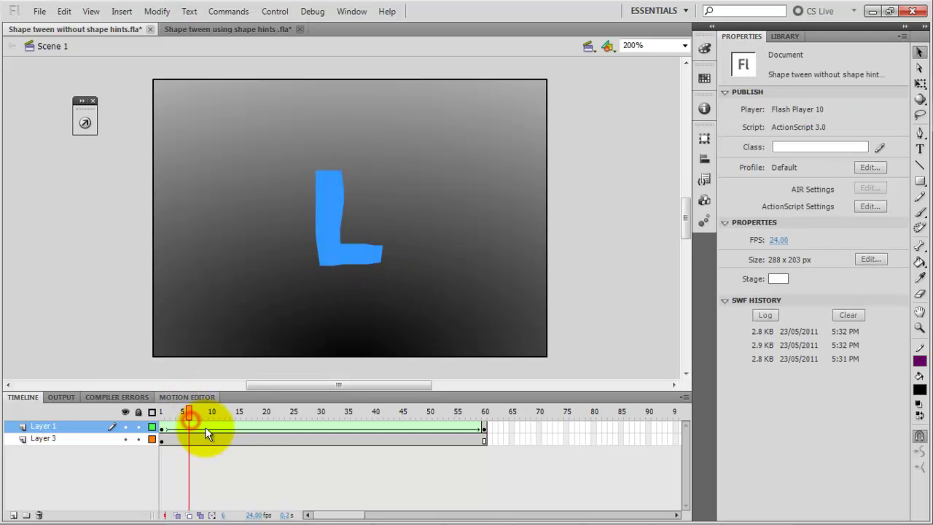
pyautogui.rightClick(205, 426)
pyautogui.click(167, 424)
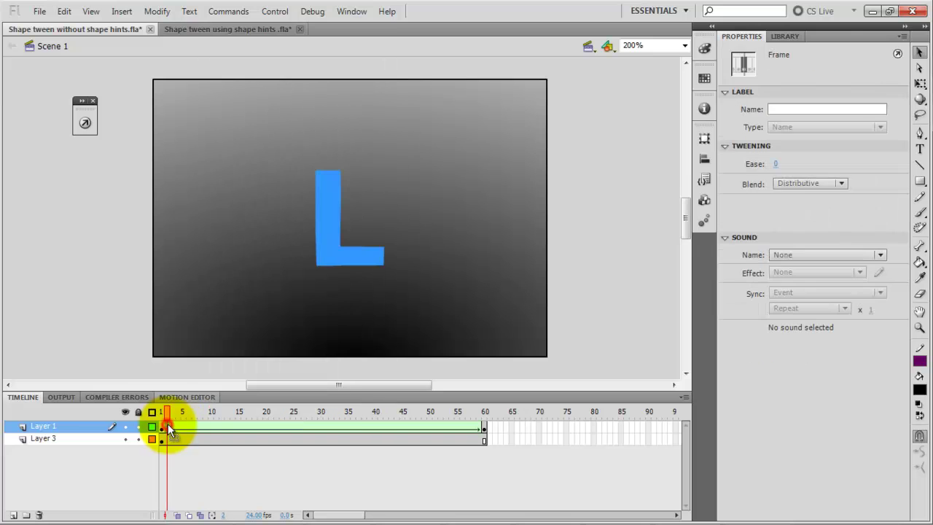
pyautogui.click(163, 412)
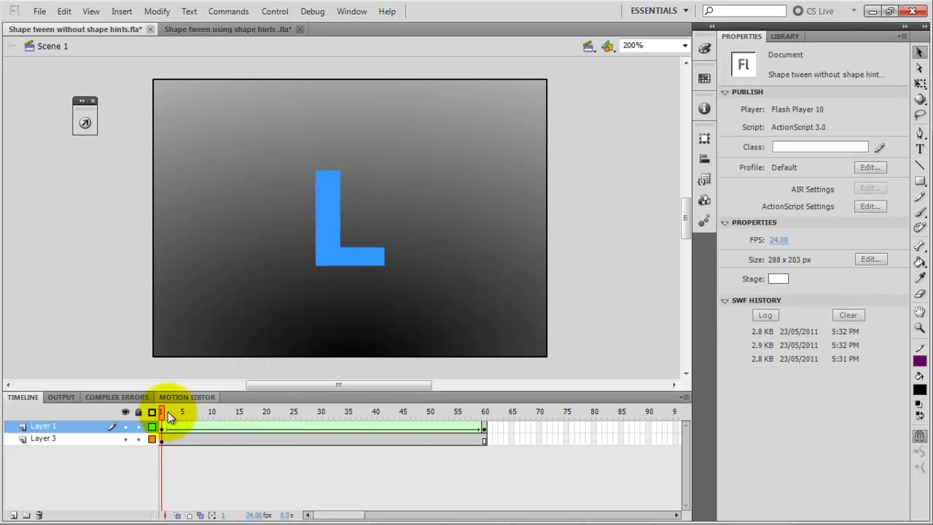
pyautogui.press('Return')
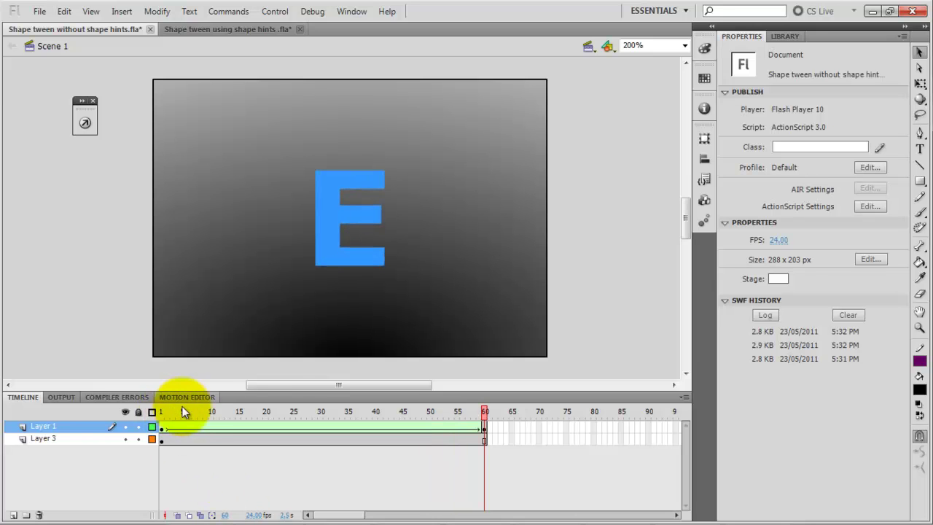
pyautogui.click(315, 275)
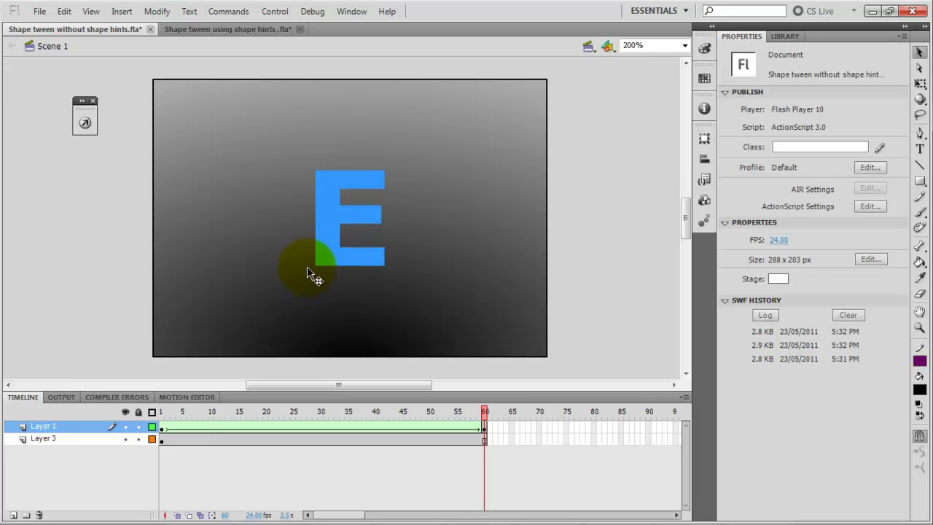
pyautogui.moveTo(483, 411); pyautogui.dragTo(161, 412)
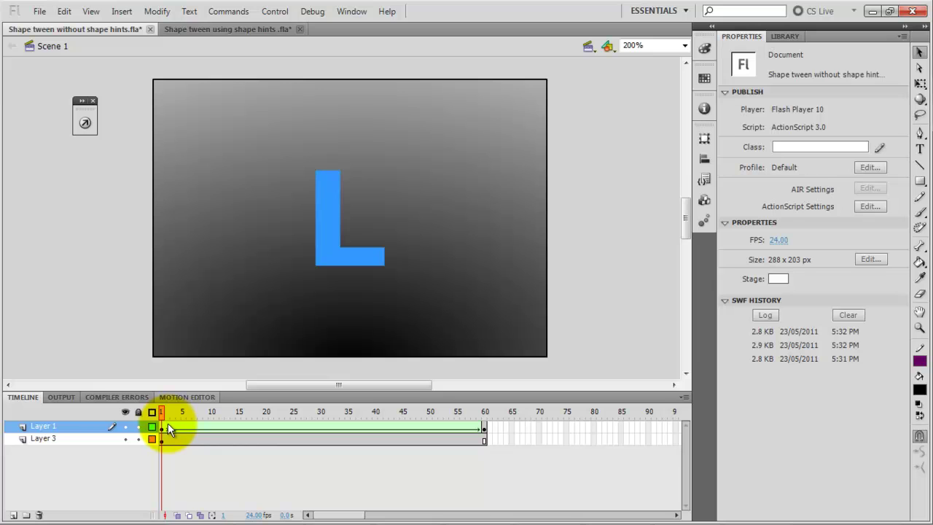
pyautogui.click(162, 426)
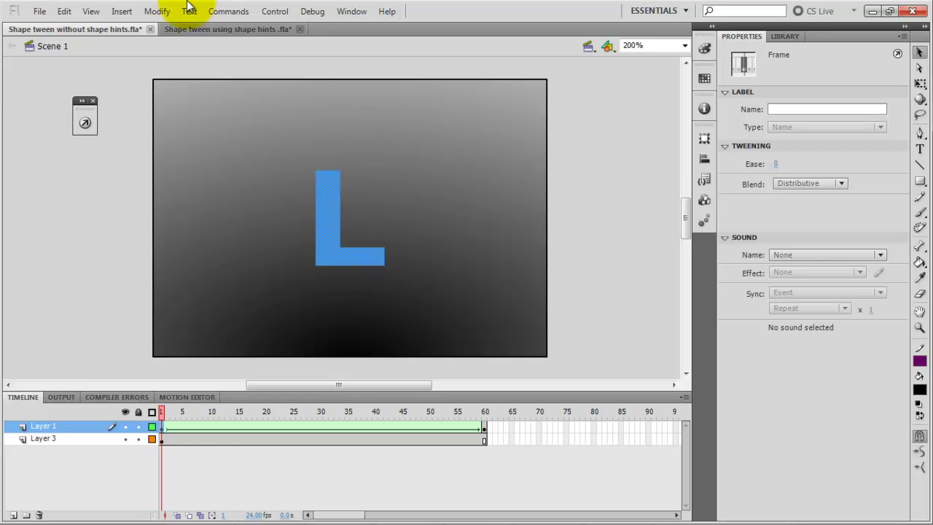
# - Add shape hint a via Modify > Shape > Add Shape Hint and drag it onto the L's bottom-left corner
pyautogui.click(160, 11)
pyautogui.moveTo(224, 115)
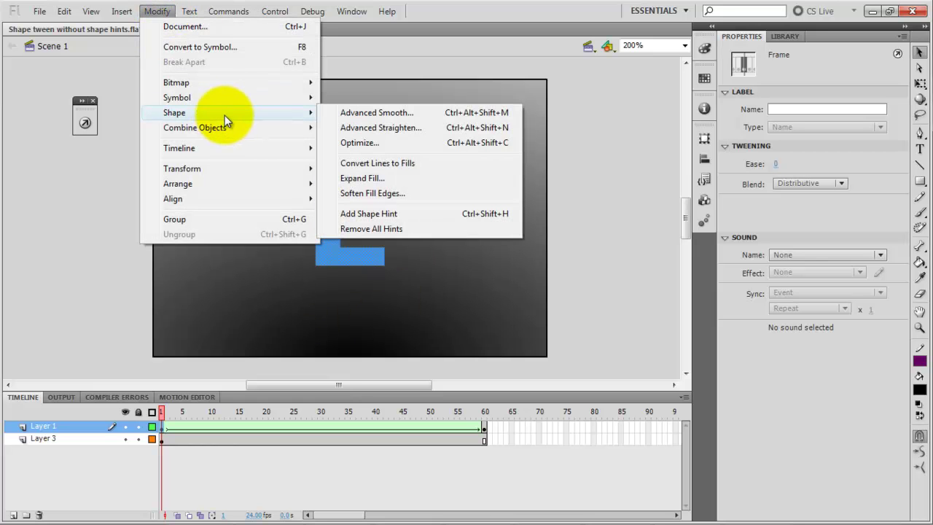
pyautogui.click(424, 221)
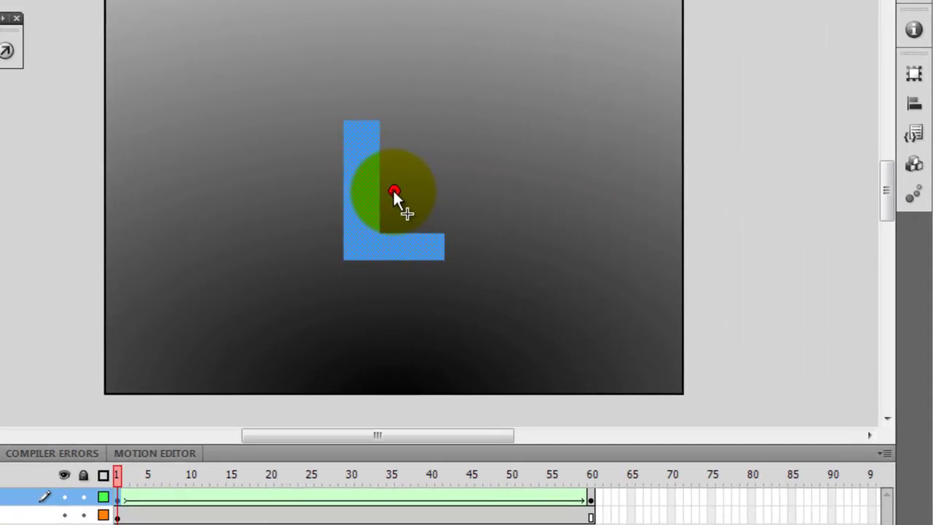
pyautogui.moveTo(394, 191); pyautogui.dragTo(413, 190)
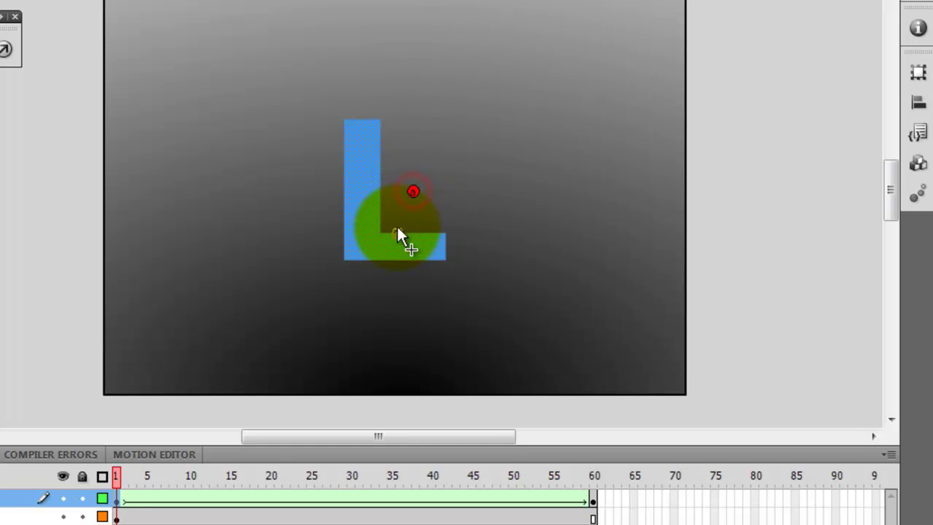
pyautogui.moveTo(384, 250); pyautogui.dragTo(344, 260)
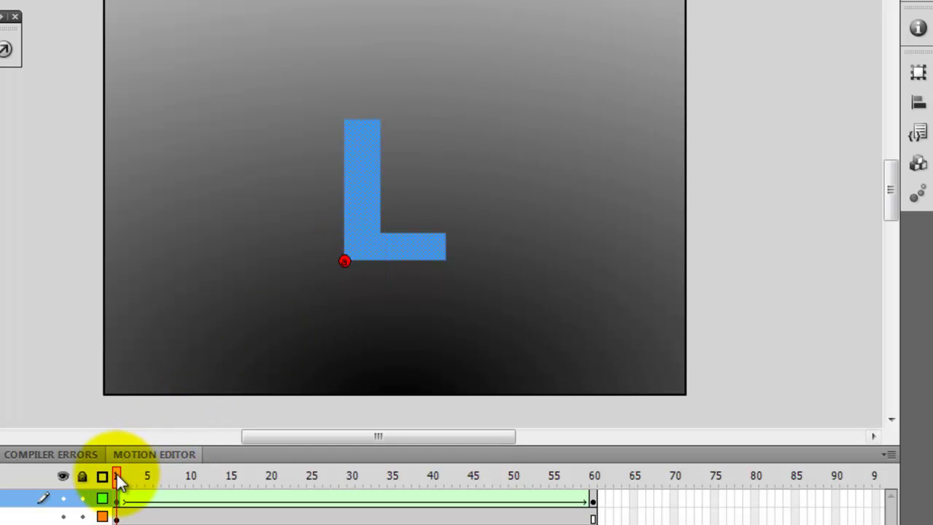
# - At frame 60, drag hint a onto the E's bottom-left corner and play the tween
pyautogui.moveTo(116, 474); pyautogui.dragTo(597, 491)
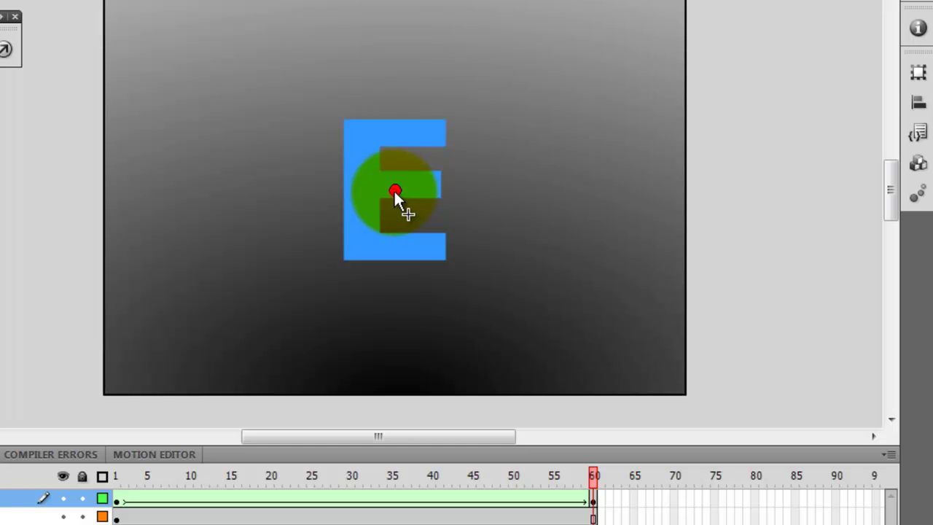
pyautogui.moveTo(394, 191); pyautogui.dragTo(346, 261)
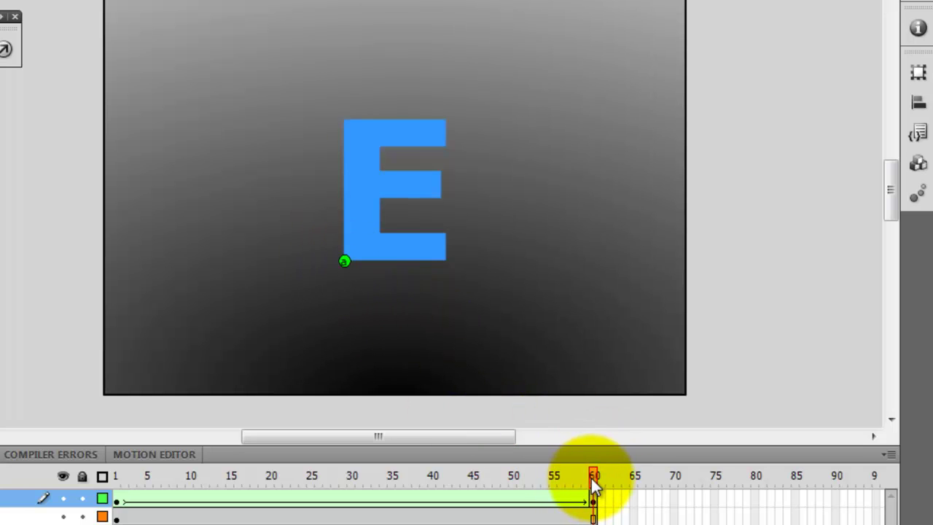
pyautogui.press('Return')
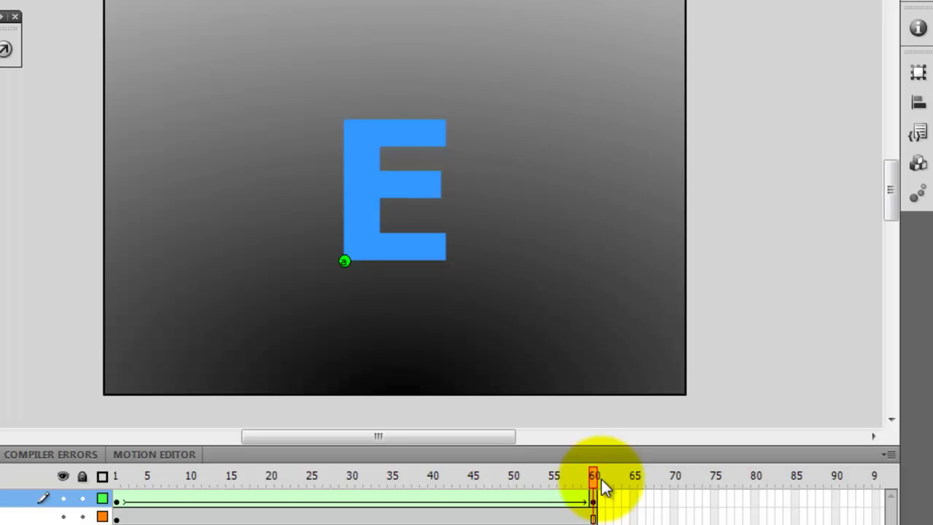
# - Scrub back to frame 1, where the L's hint a now shows yellow
pyautogui.moveTo(594, 483); pyautogui.dragTo(63, 482)
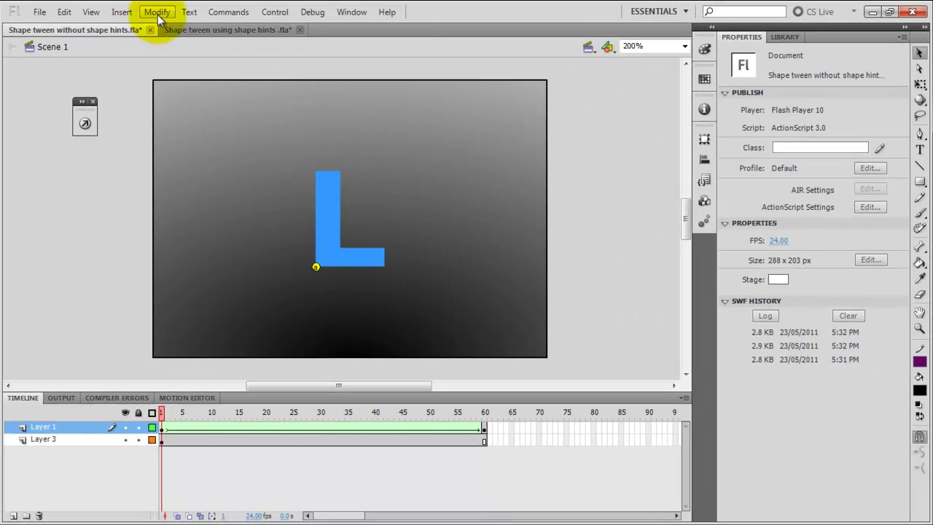
# - Add hint b on the L's top-left corner, match it to the E's top-left corner at frame 60, and play
pyautogui.click(157, 12)
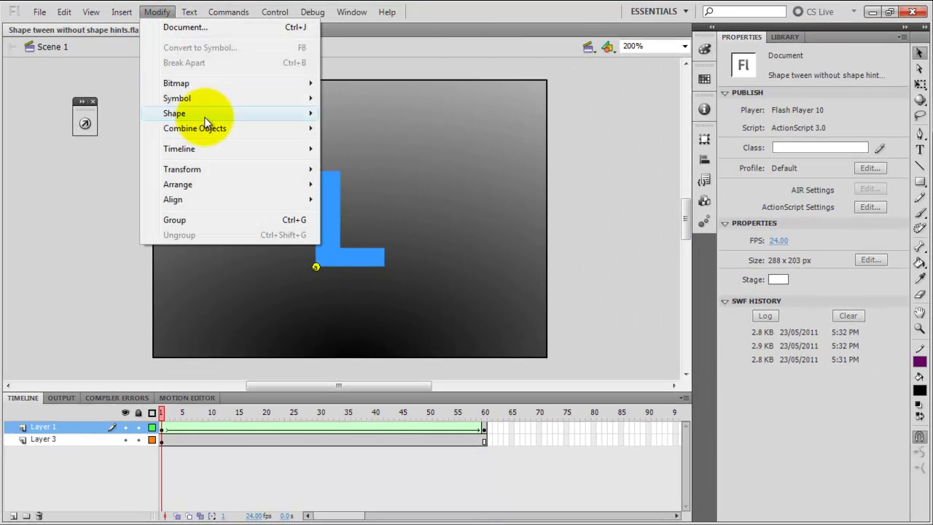
pyautogui.moveTo(222, 118)
pyautogui.click(419, 216)
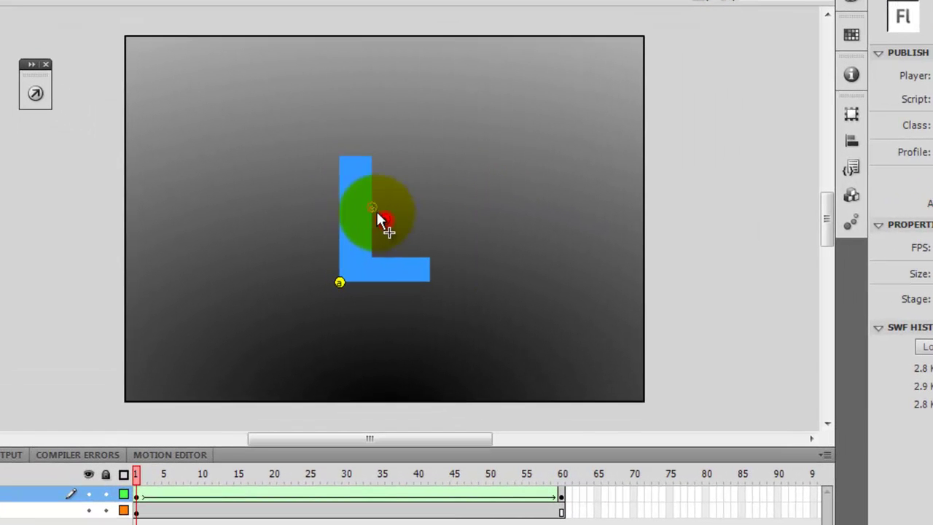
pyautogui.moveTo(344, 163); pyautogui.dragTo(340, 157)
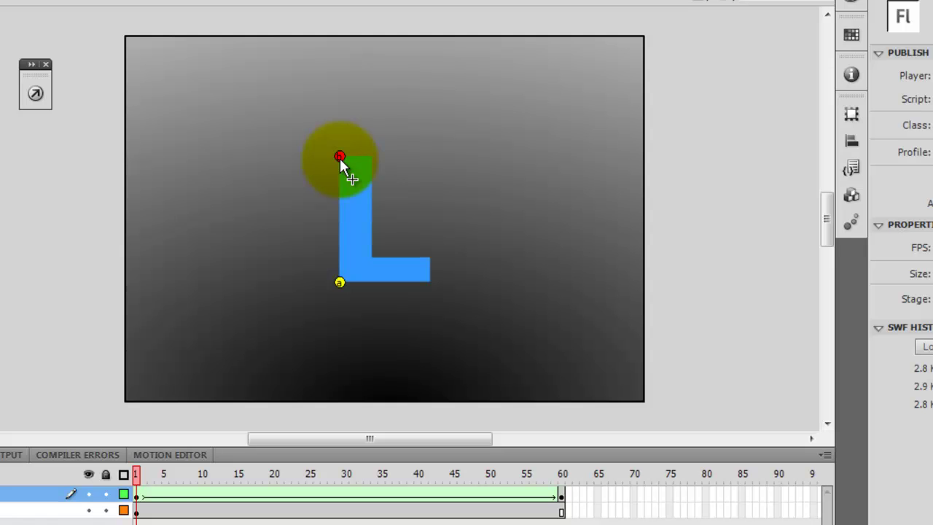
pyautogui.moveTo(137, 474); pyautogui.dragTo(606, 472)
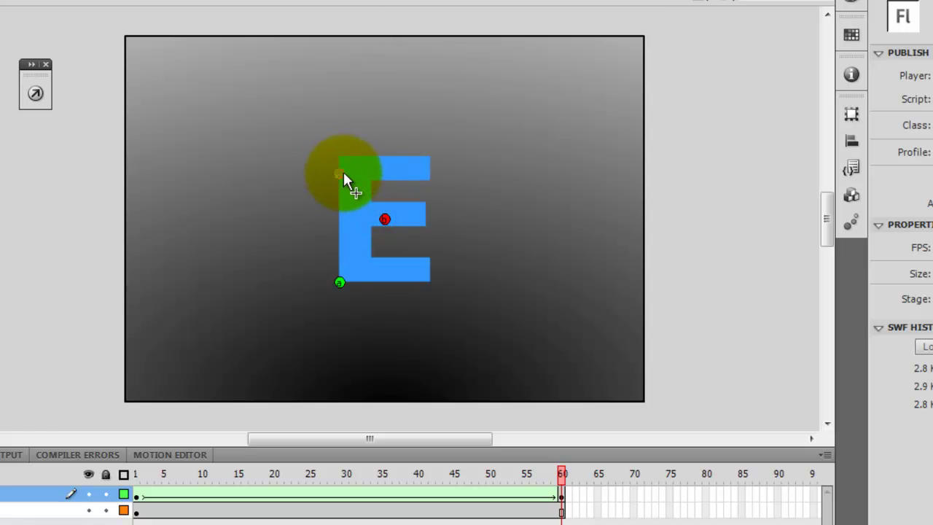
pyautogui.moveTo(343, 157)
pyautogui.mouseDown()
pyautogui.moveTo(345, 172)
pyautogui.moveTo(340, 156)
pyautogui.mouseUp()
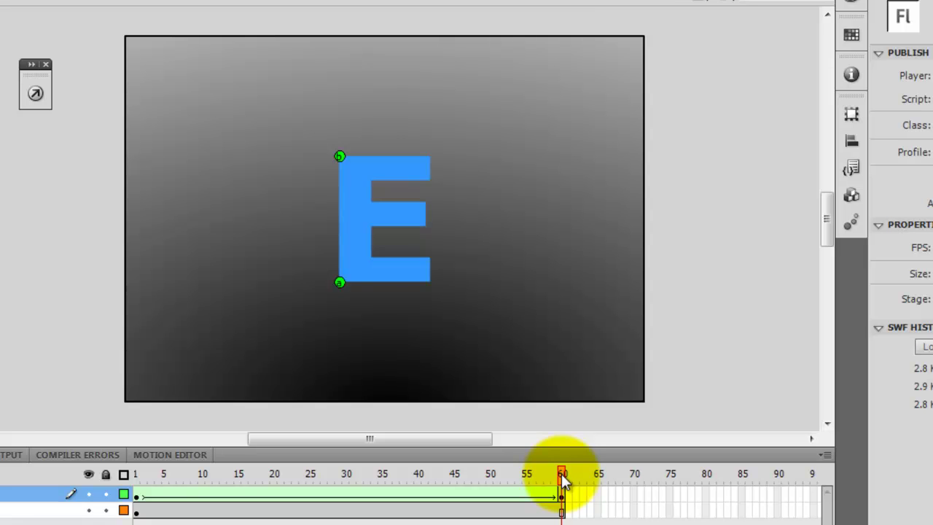
pyautogui.press('Return')
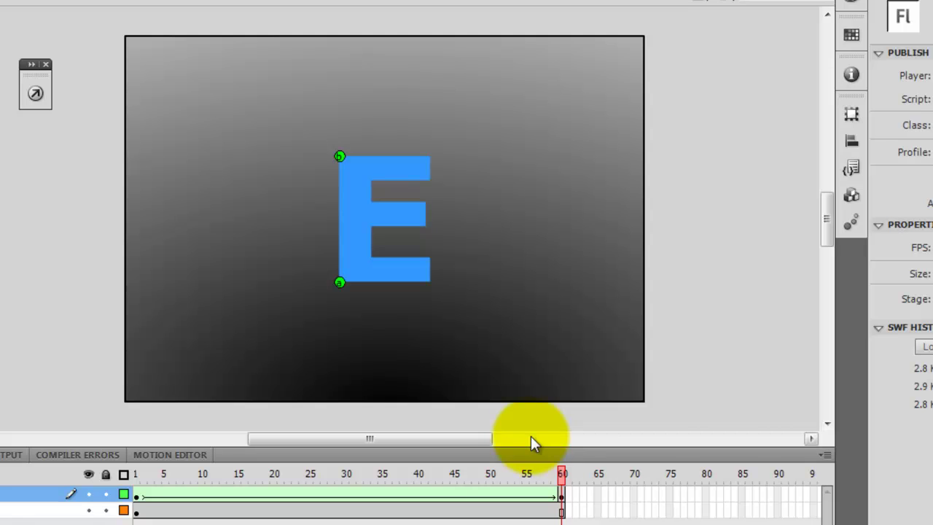
# - From frame 1, place hint c on the L's bottom-right corner and the E's bottom-right corner at frame 60
pyautogui.click(557, 475)
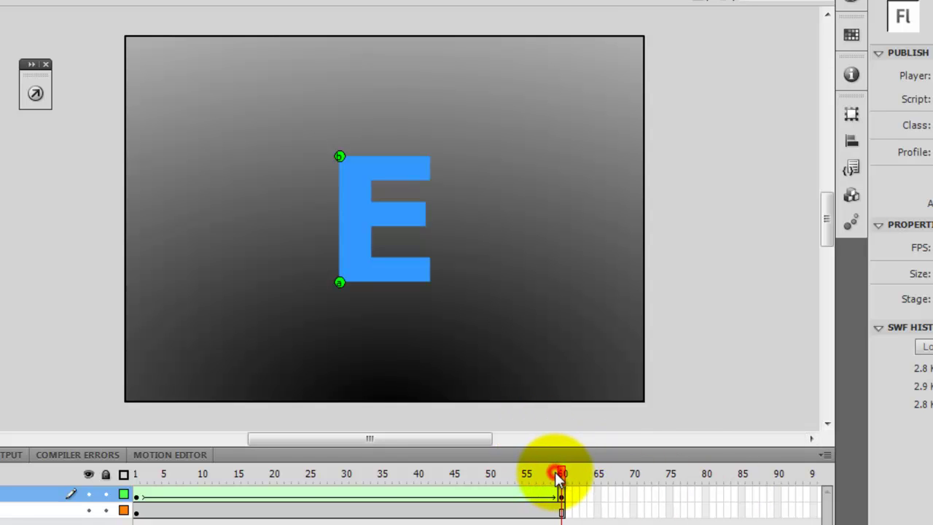
pyautogui.moveTo(558, 477); pyautogui.dragTo(110, 473)
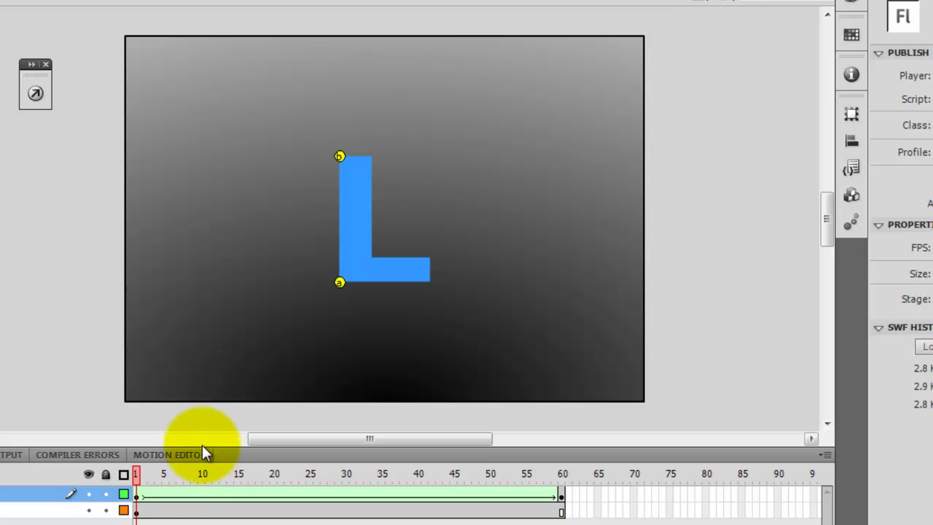
pyautogui.click(117, 2)
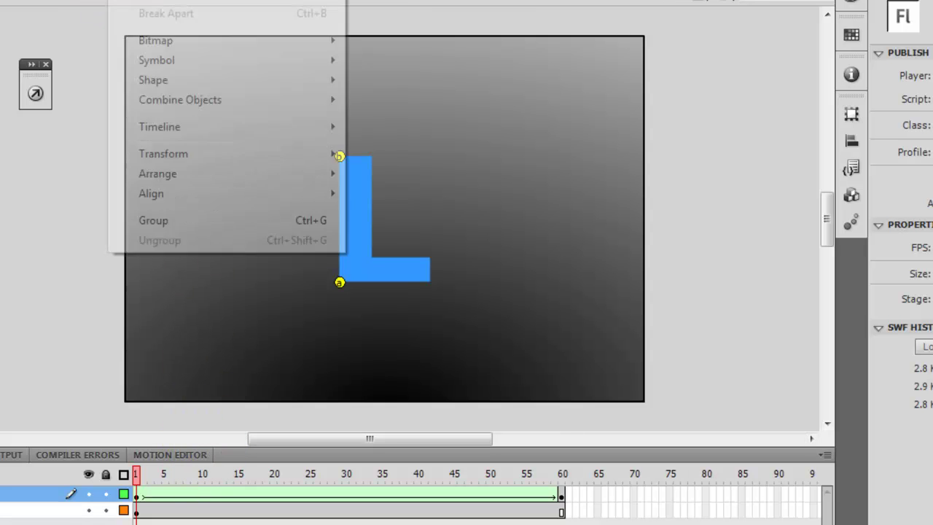
pyautogui.moveTo(264, 81)
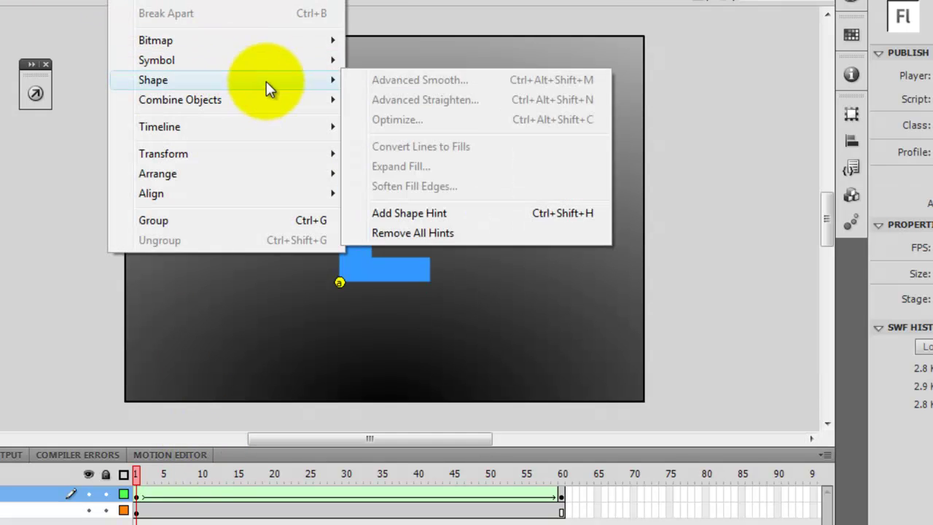
pyautogui.click(475, 220)
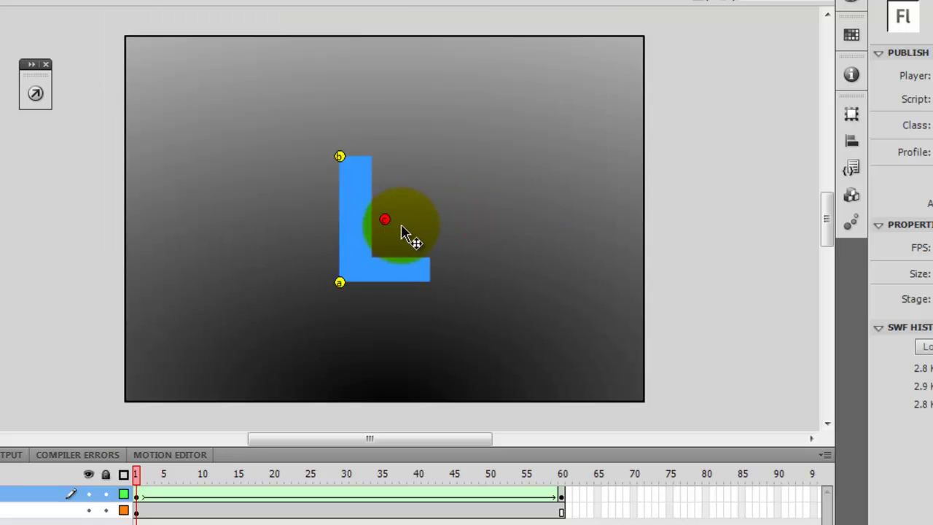
pyautogui.moveTo(384, 219); pyautogui.dragTo(429, 284)
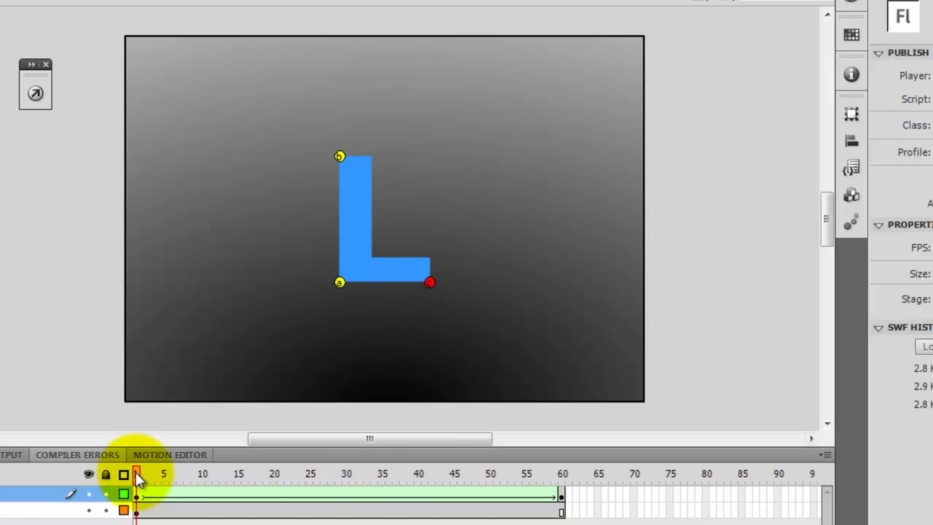
pyautogui.moveTo(136, 471); pyautogui.dragTo(577, 471)
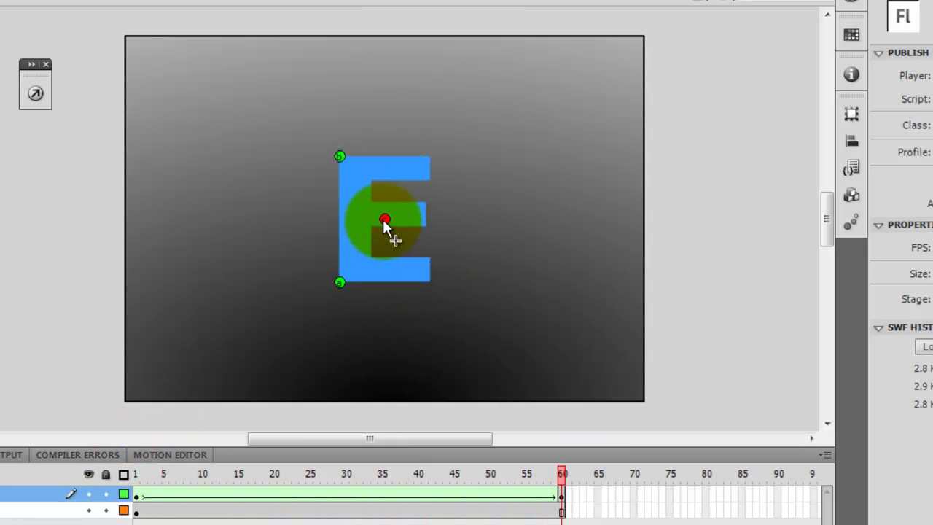
pyautogui.moveTo(385, 218); pyautogui.dragTo(429, 282)
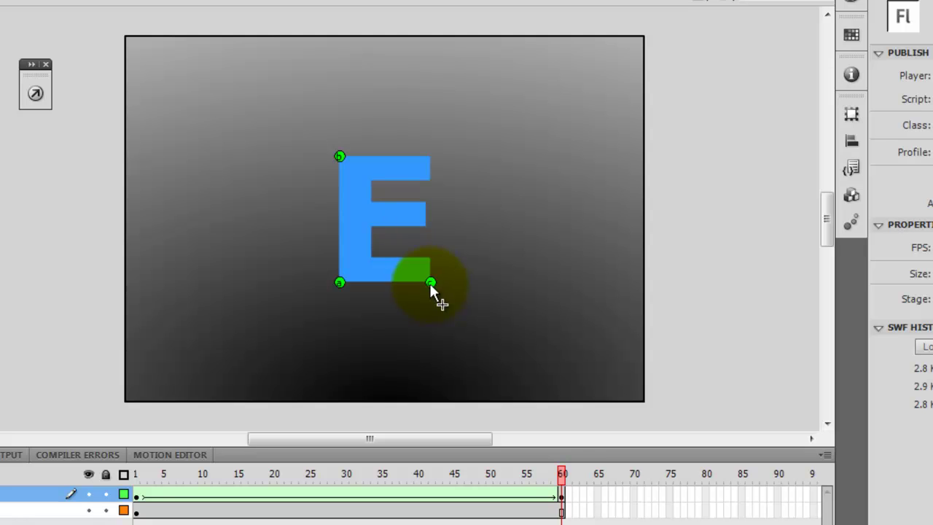
pyautogui.moveTo(564, 475); pyautogui.dragTo(125, 474)
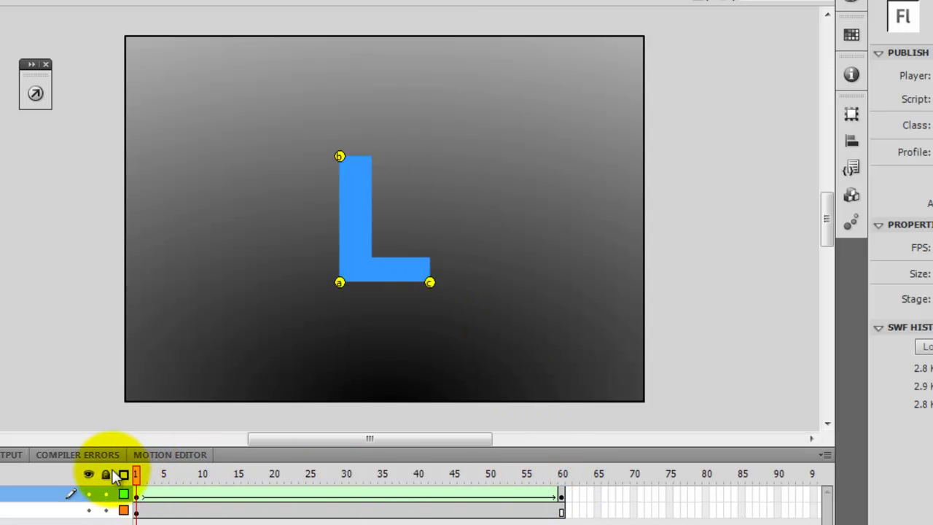
# - Place hint d on the L's inner corner and on the E's lower inner corner at frame 60
pyautogui.click(83, 0)
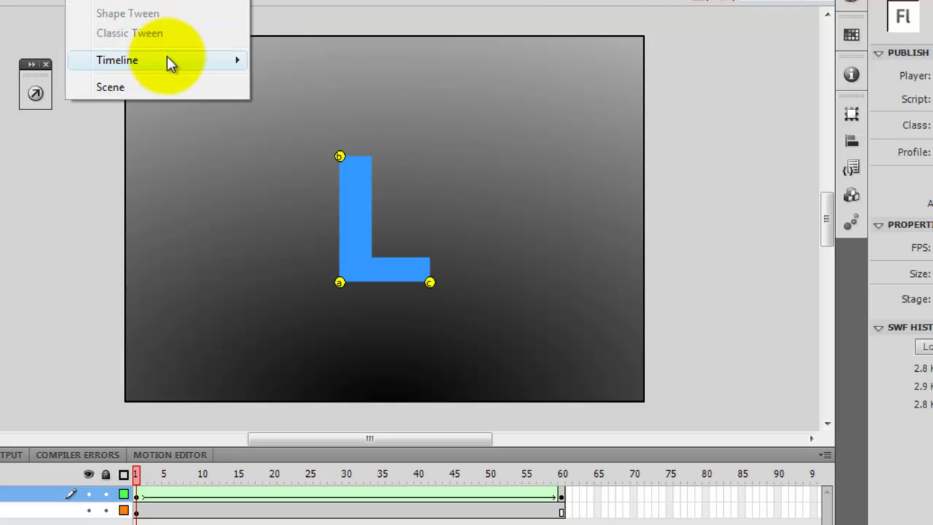
pyautogui.moveTo(127, 0)
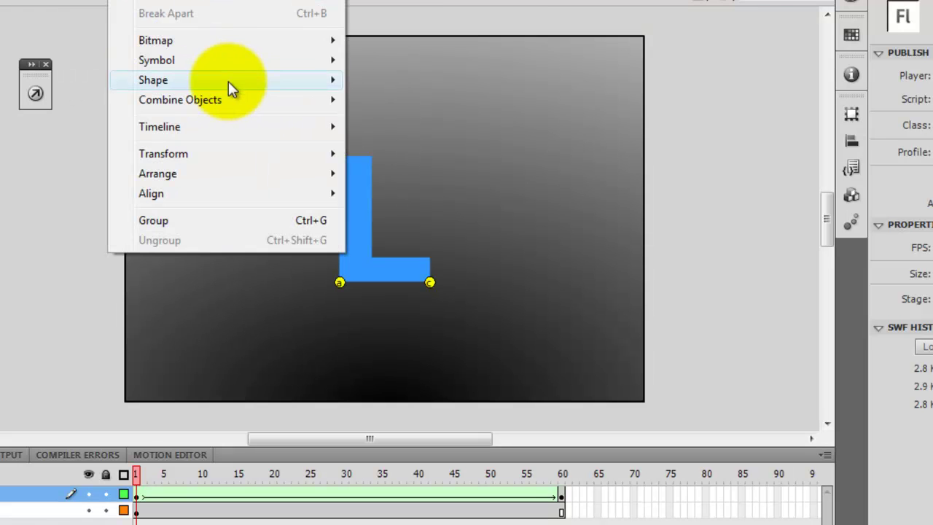
pyautogui.click(441, 215)
pyautogui.moveTo(381, 213); pyautogui.dragTo(373, 258)
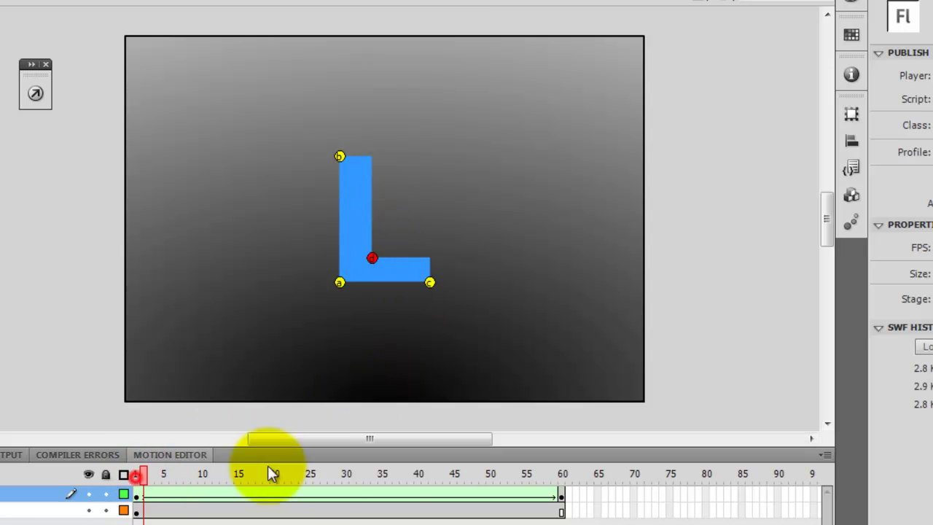
pyautogui.moveTo(271, 472); pyautogui.dragTo(562, 474)
pyautogui.moveTo(385, 219); pyautogui.dragTo(371, 258)
pyautogui.click(560, 453)
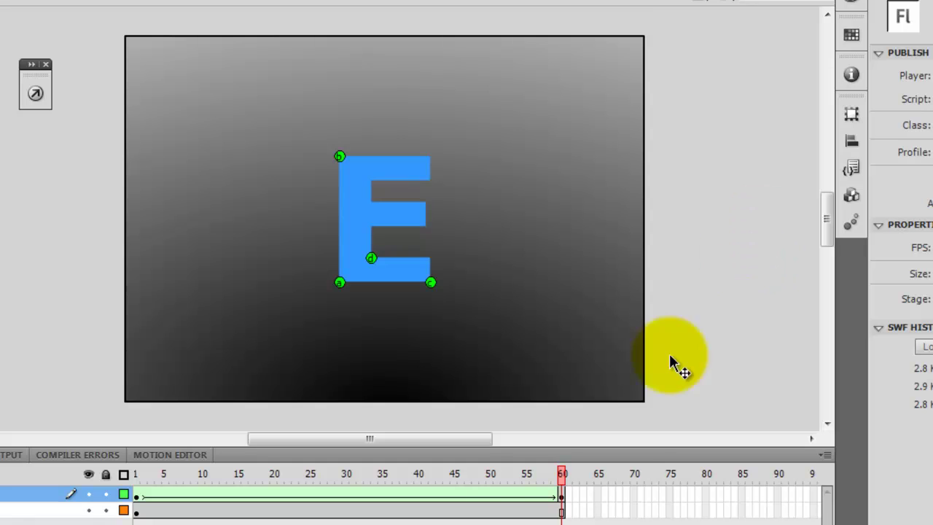
pyautogui.moveTo(562, 475); pyautogui.dragTo(131, 493)
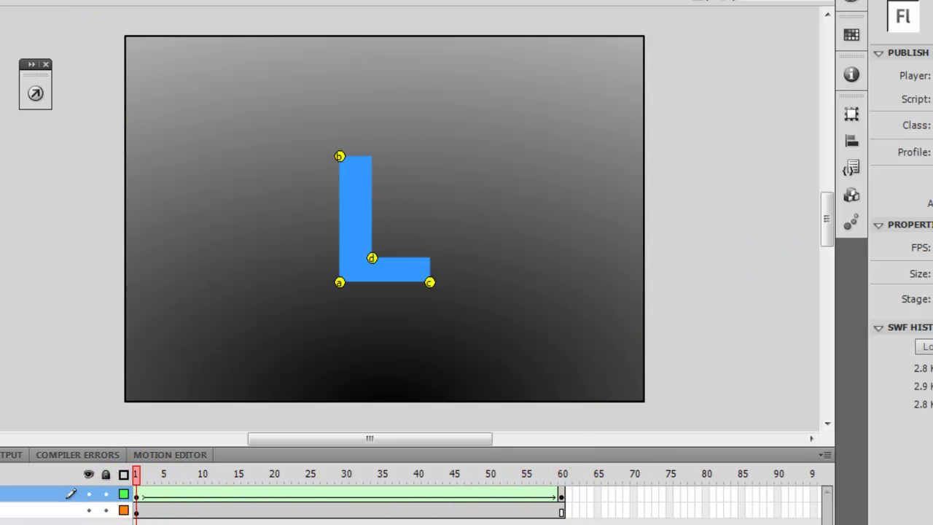
# - Add hint e via Alt+M, pin it to the L's and E's top-right corners, then play the morph
pyautogui.hotkey('alt', 'm')
pyautogui.moveTo(243, 82)
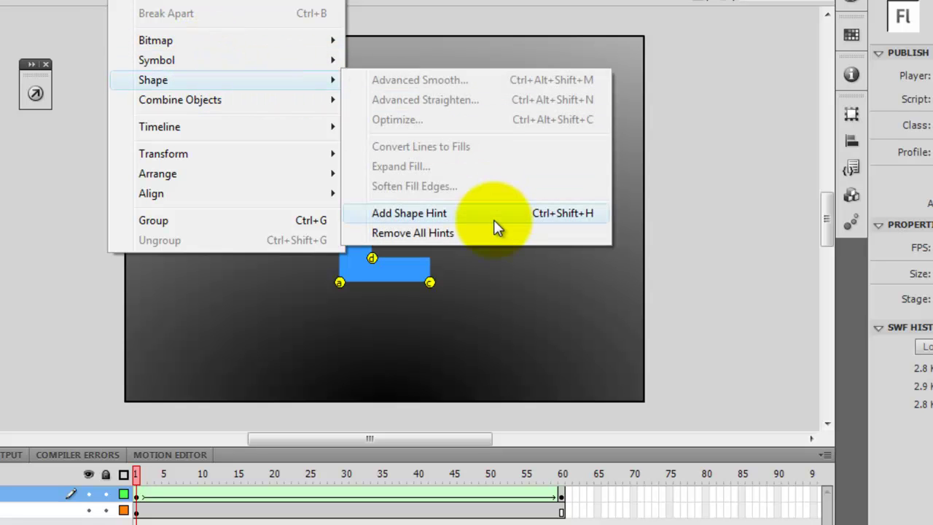
pyautogui.click(494, 214)
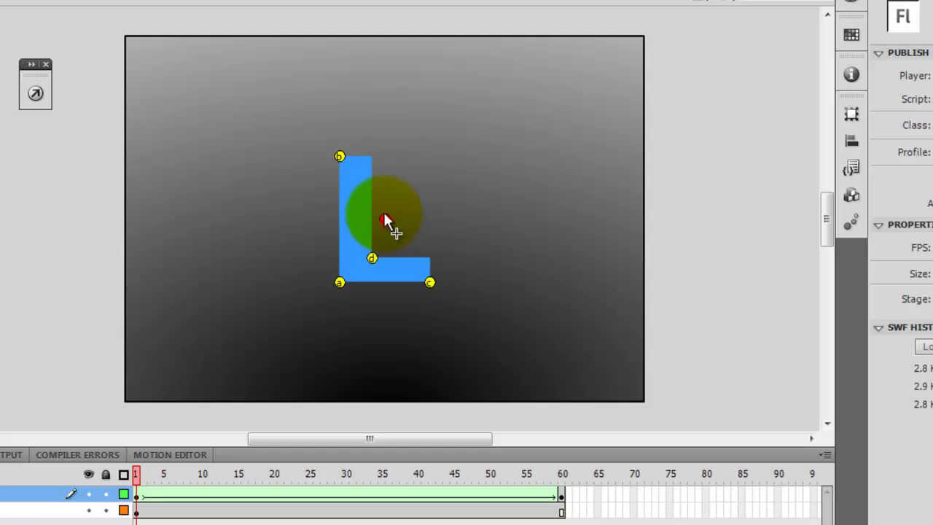
pyautogui.moveTo(383, 216); pyautogui.dragTo(372, 156)
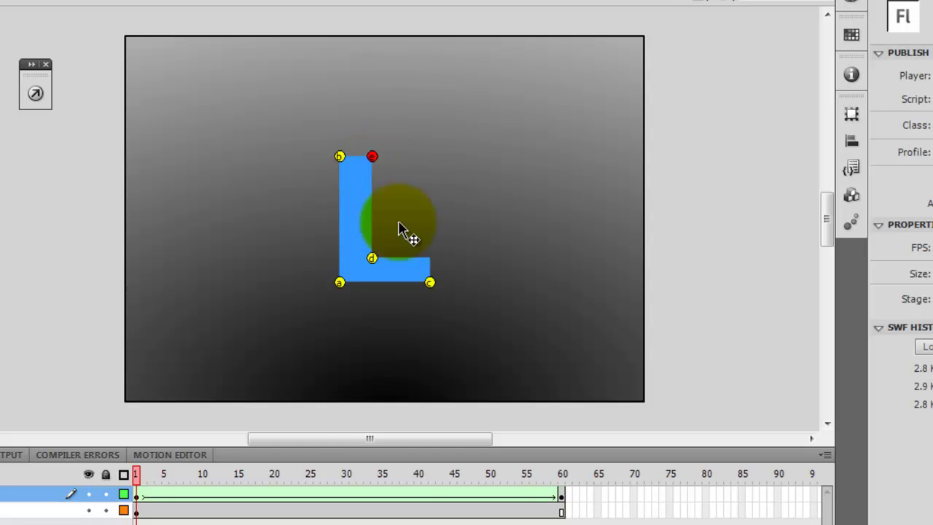
pyautogui.click(561, 502)
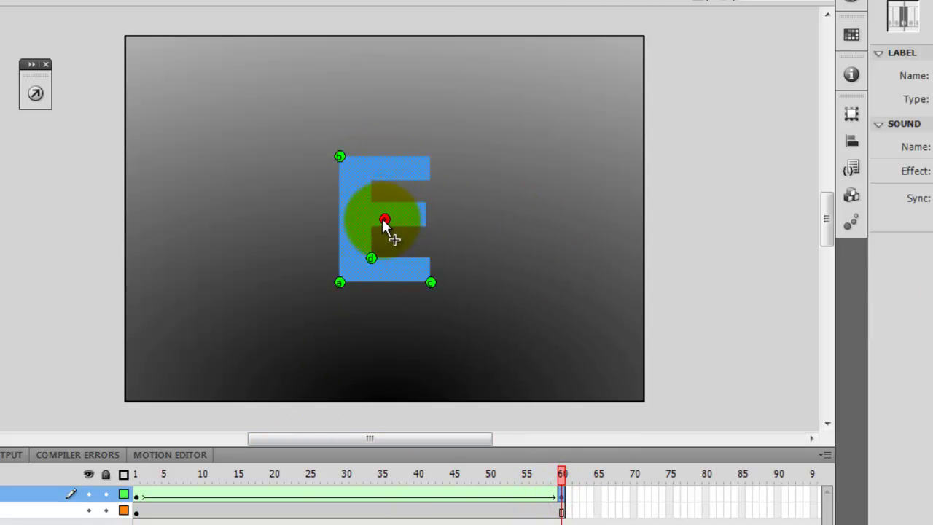
pyautogui.moveTo(385, 214); pyautogui.dragTo(430, 156)
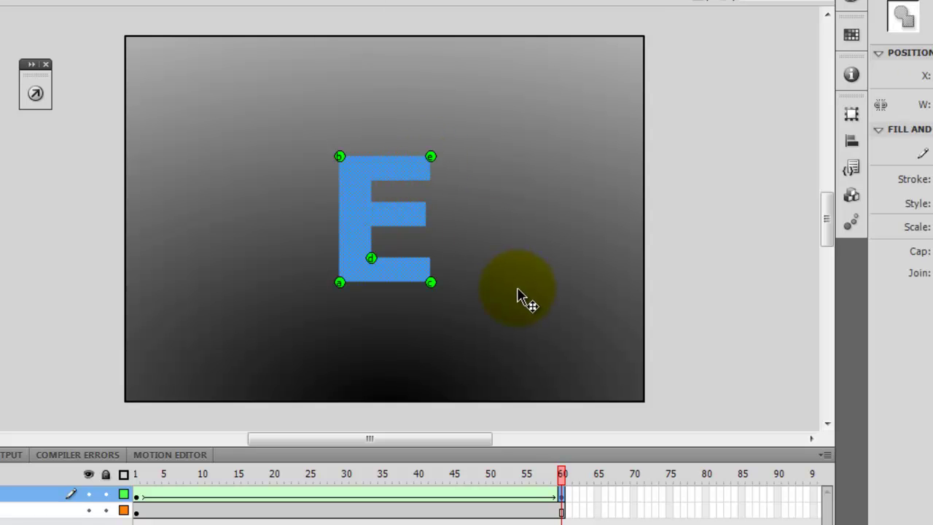
pyautogui.press('Return')
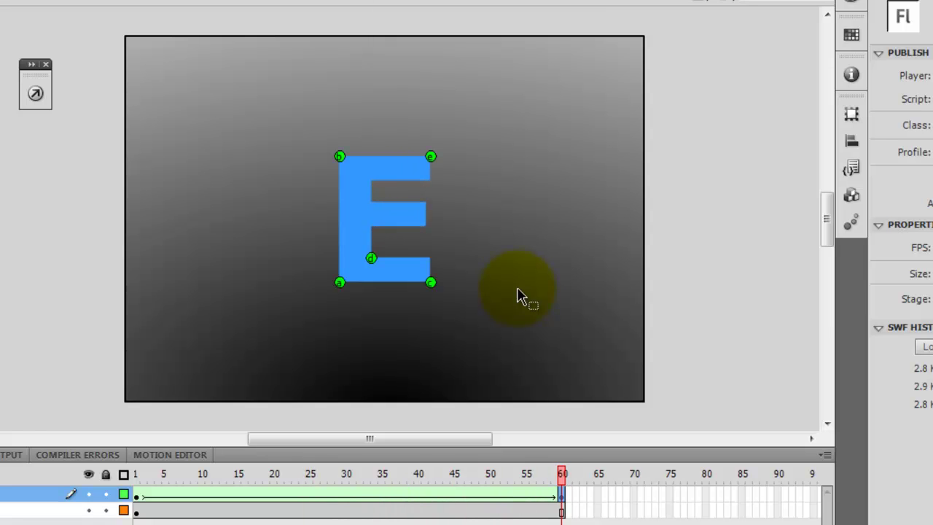
# - Replay the five-hint morph, select frame 60, and scrub back to frame 1 showing the L
pyautogui.press('Return')
pyautogui.click(562, 480)
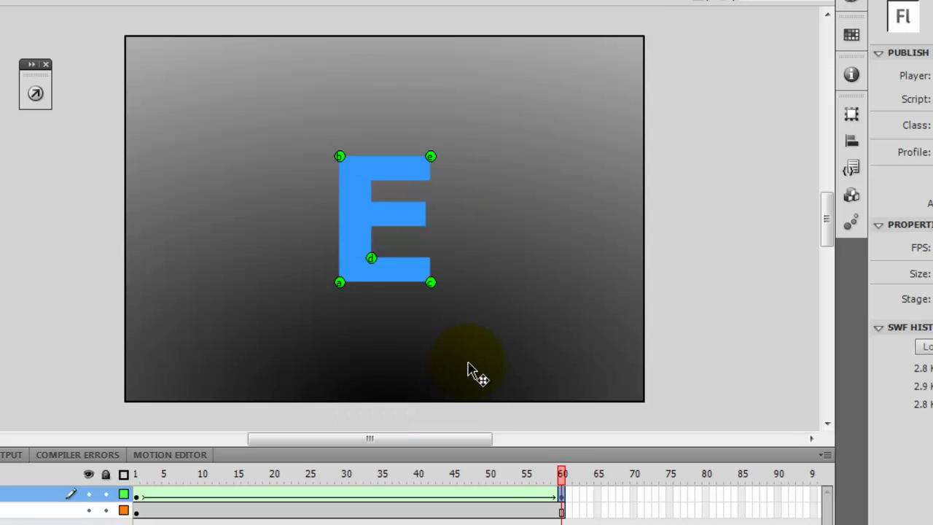
pyautogui.moveTo(562, 473); pyautogui.dragTo(110, 456)
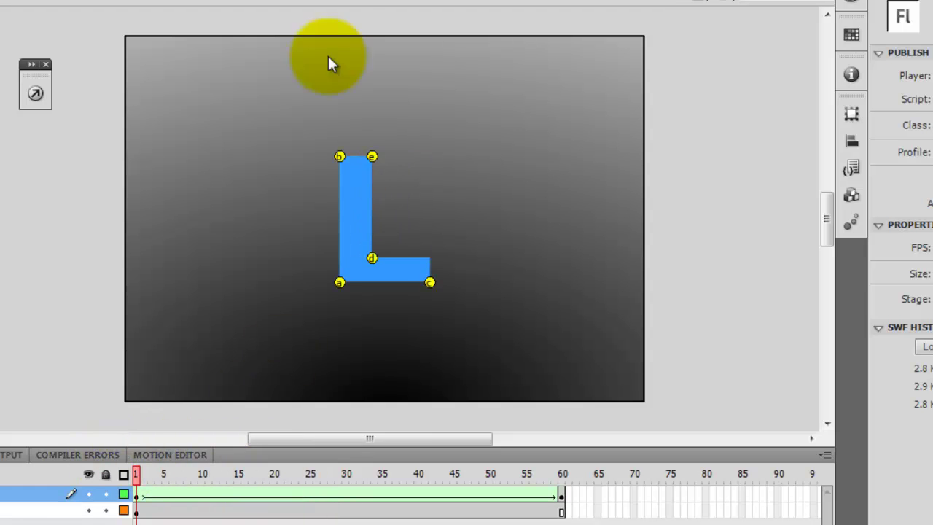
pyautogui.click(124, 2)
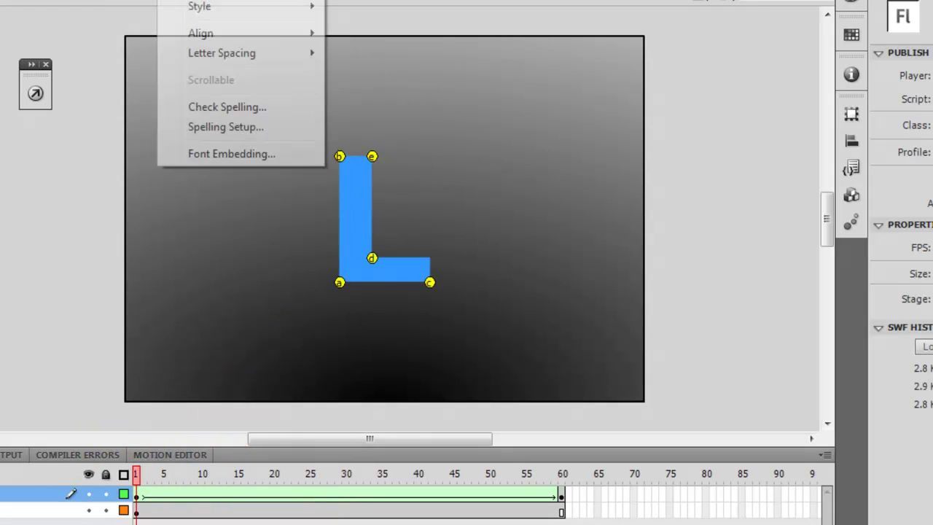
pyautogui.moveTo(211, 81)
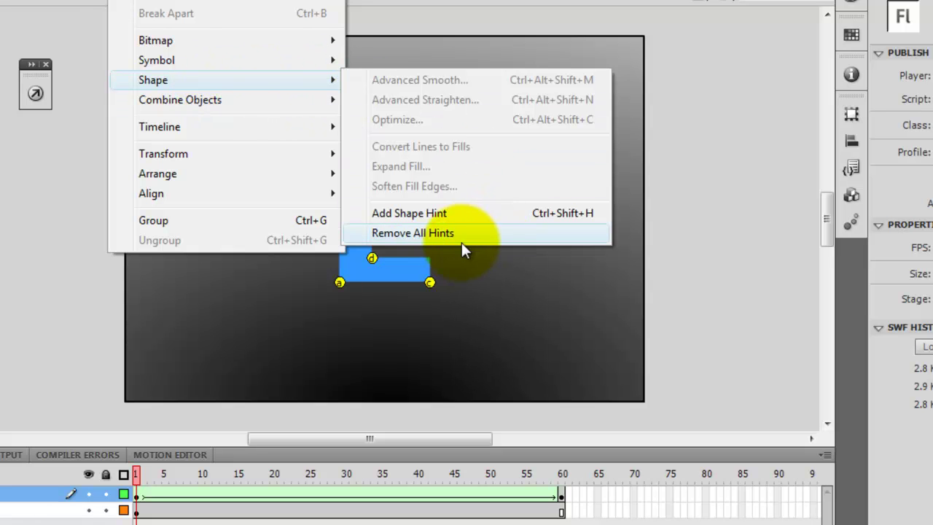
pyautogui.click(698, 340)
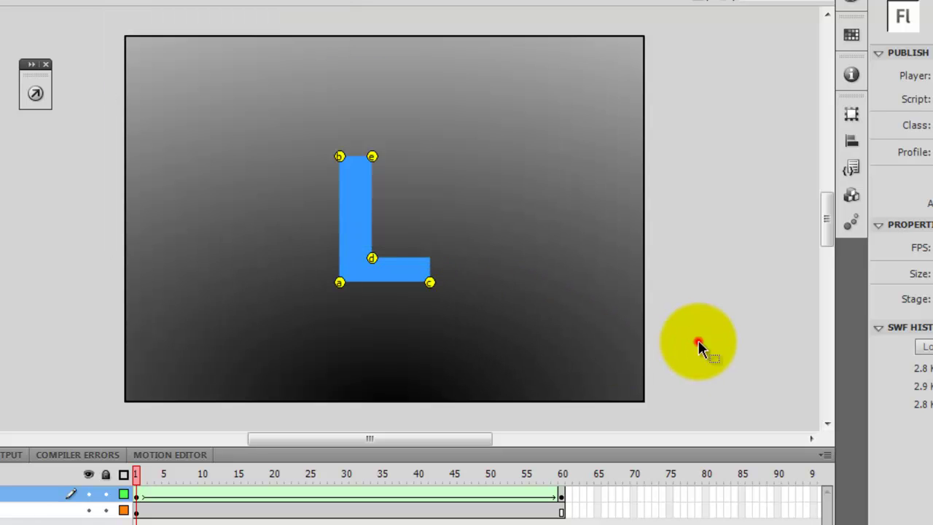